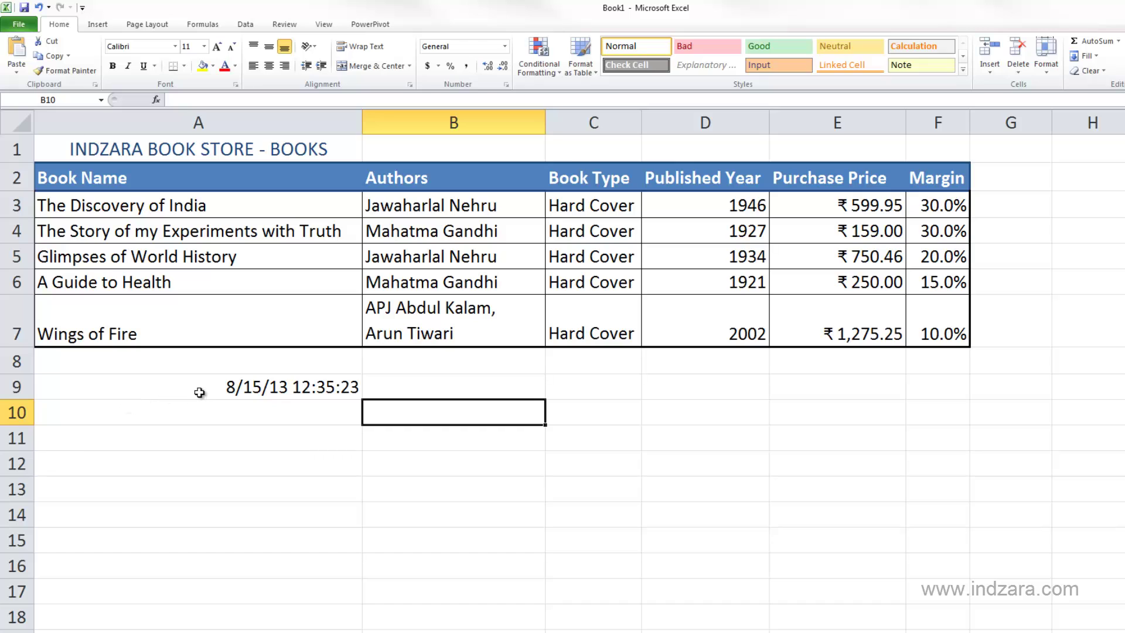
Step: Cut the date-time stamp from cell A9, paste it into G1, and auto-fit the width of column G
click(204, 391)
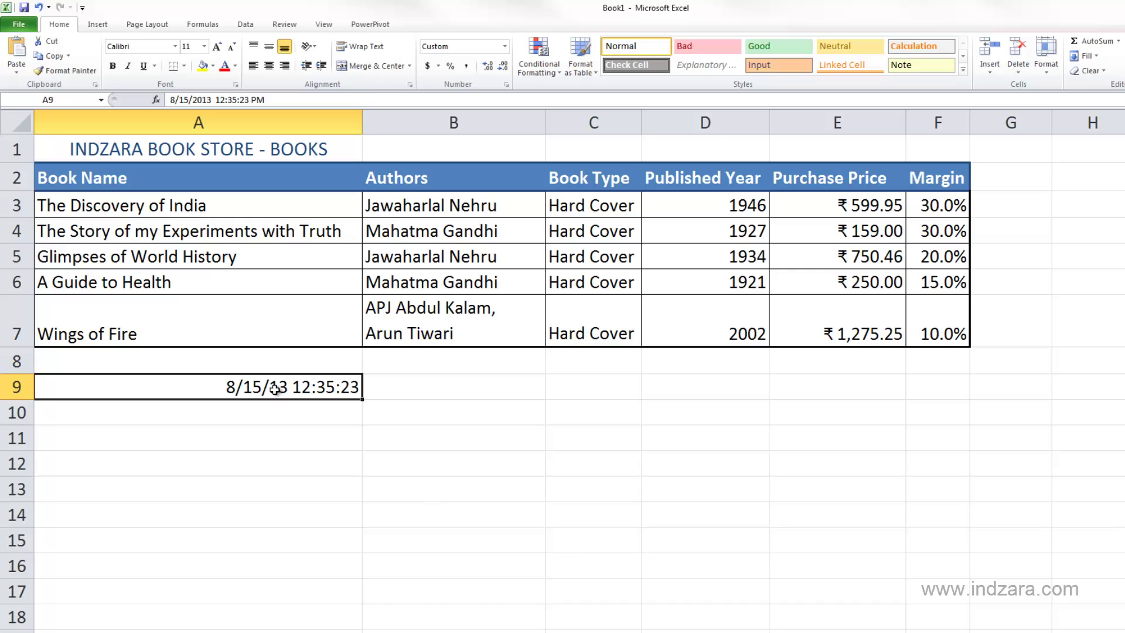
key(ctrl+c)
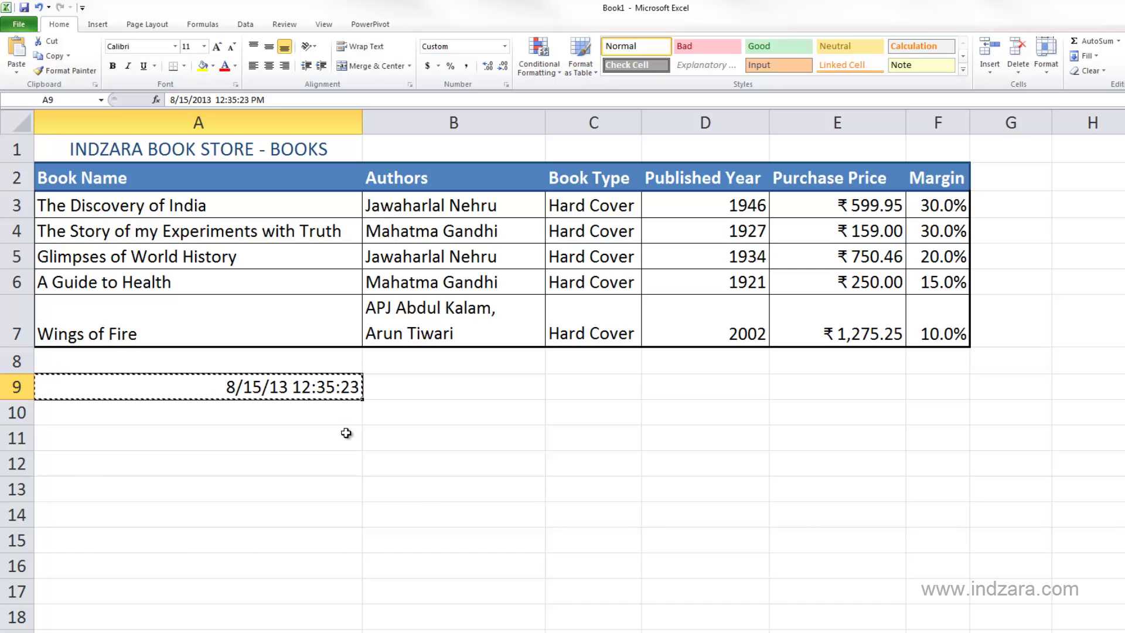
key(ctrl+x)
click(1012, 148)
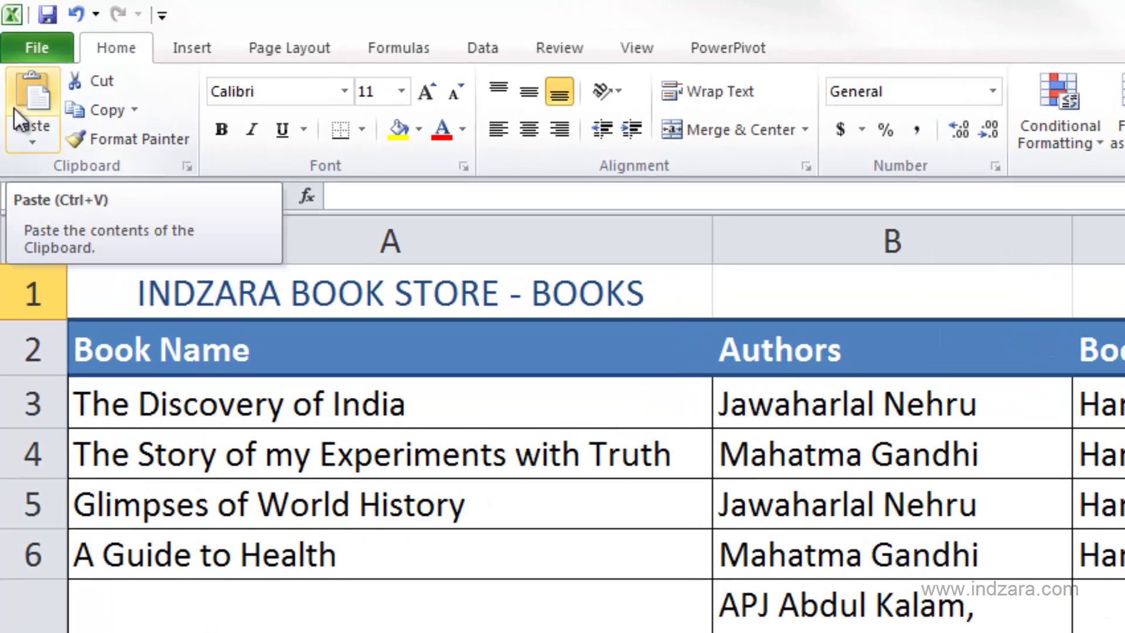
click(18, 108)
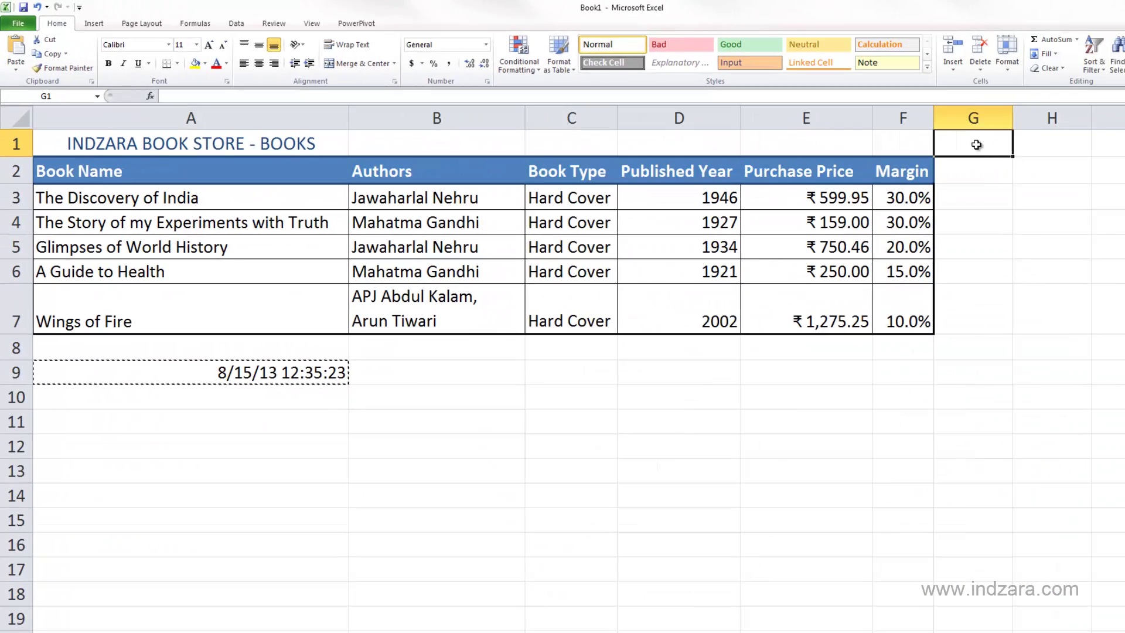
right_click(961, 142)
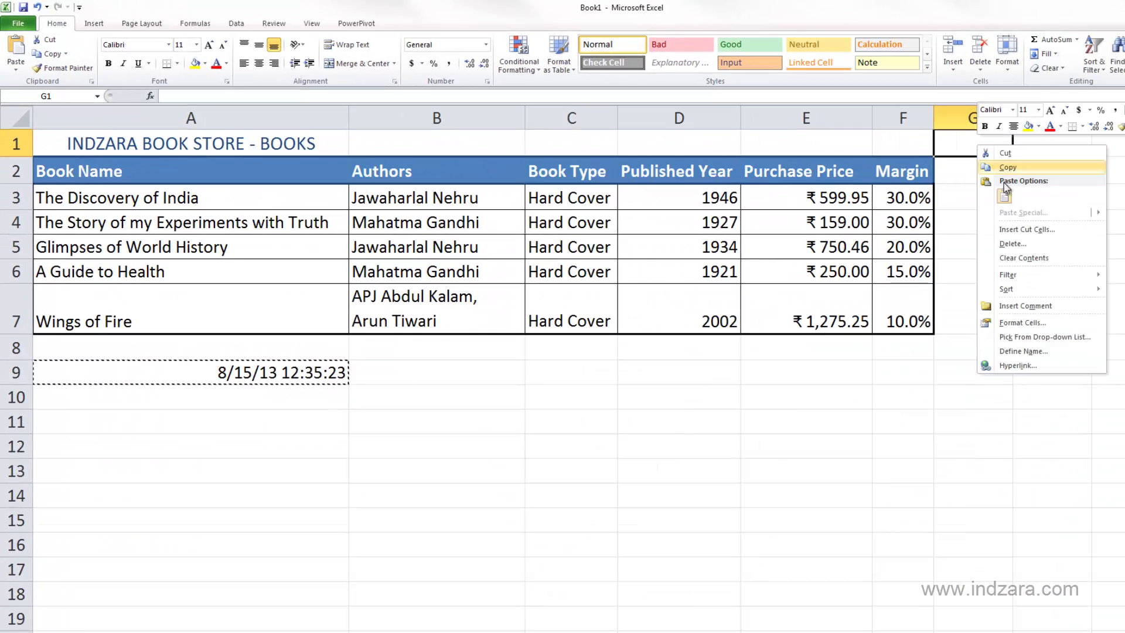
click(1004, 197)
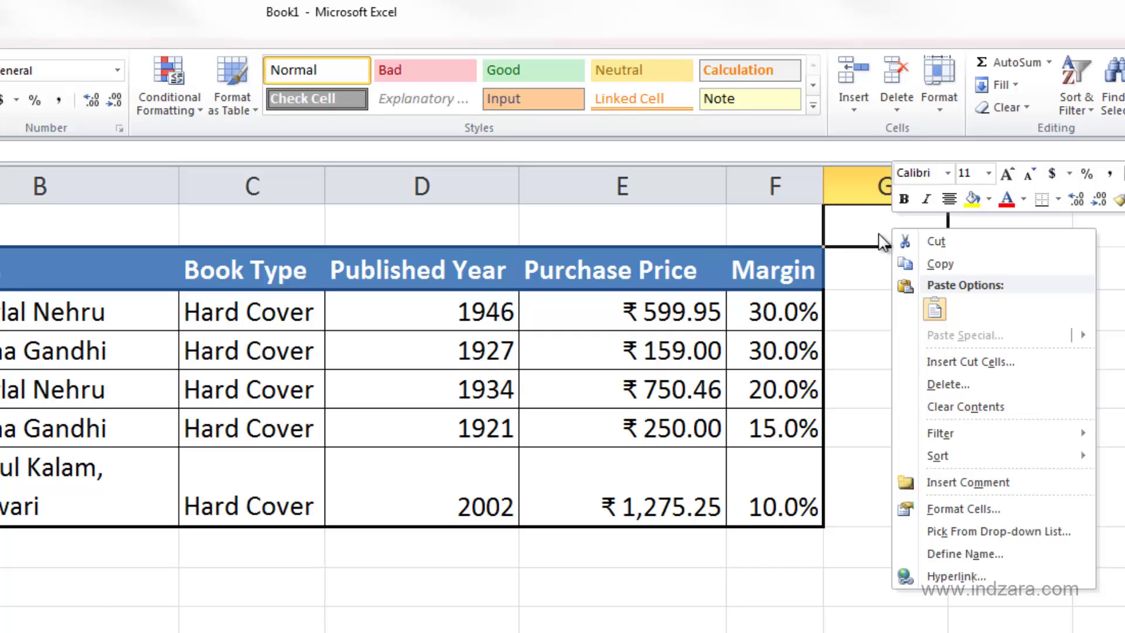
click(935, 309)
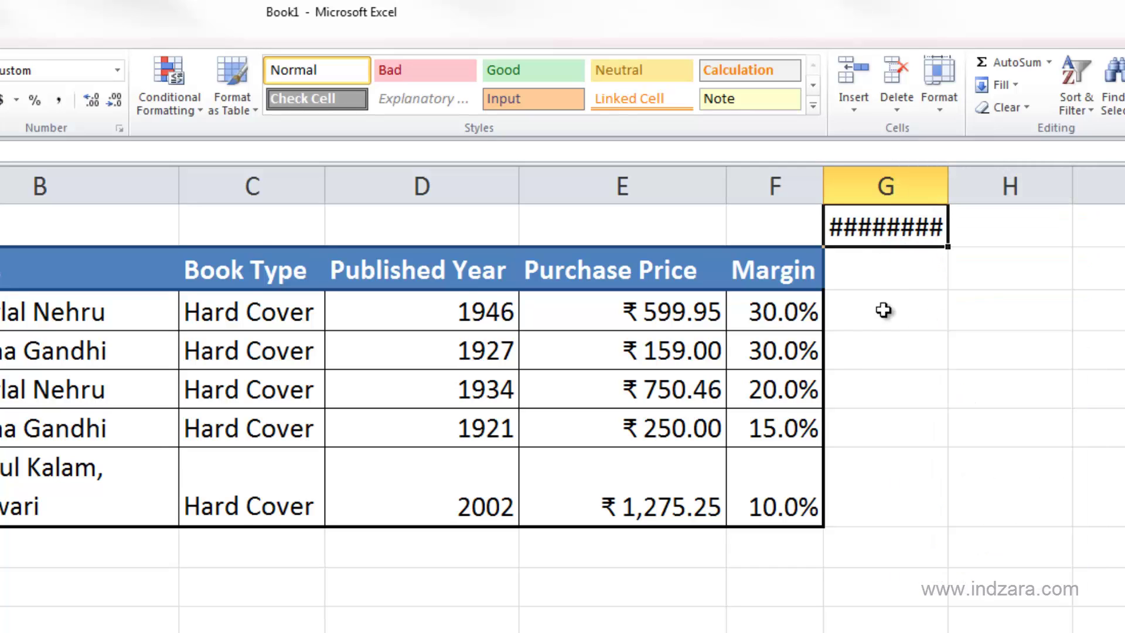
double_click(951, 192)
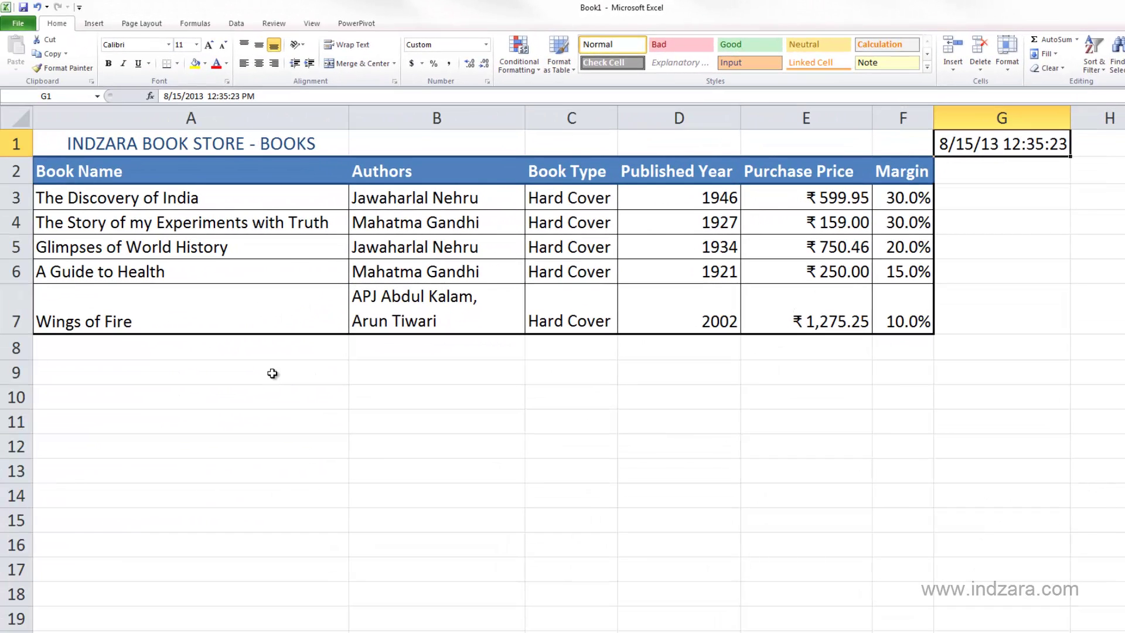
click(272, 373)
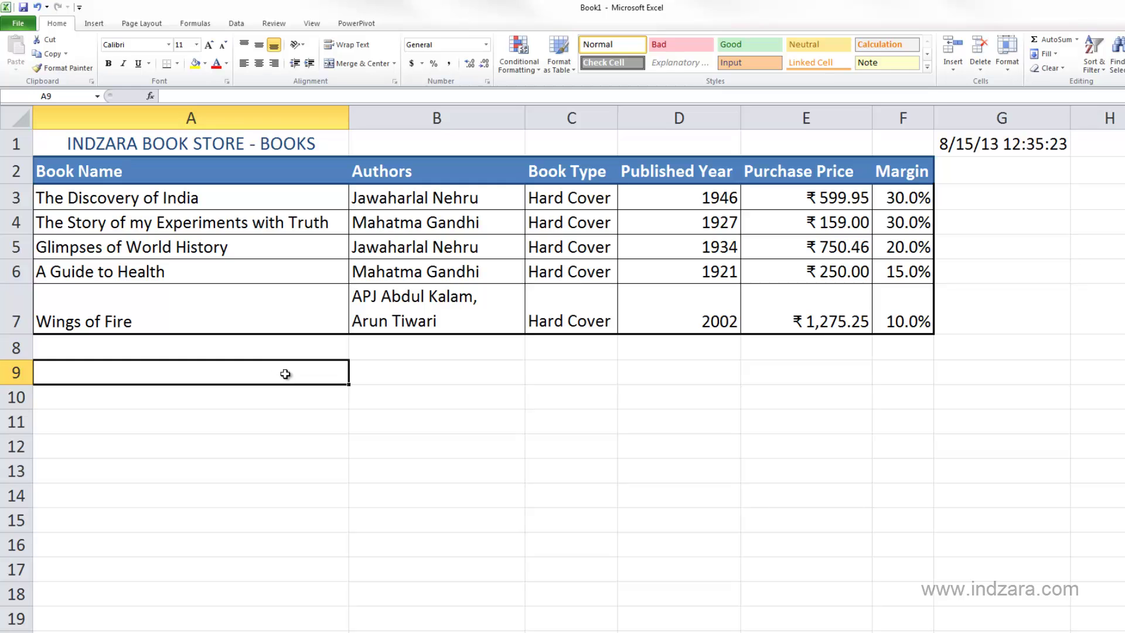
click(986, 145)
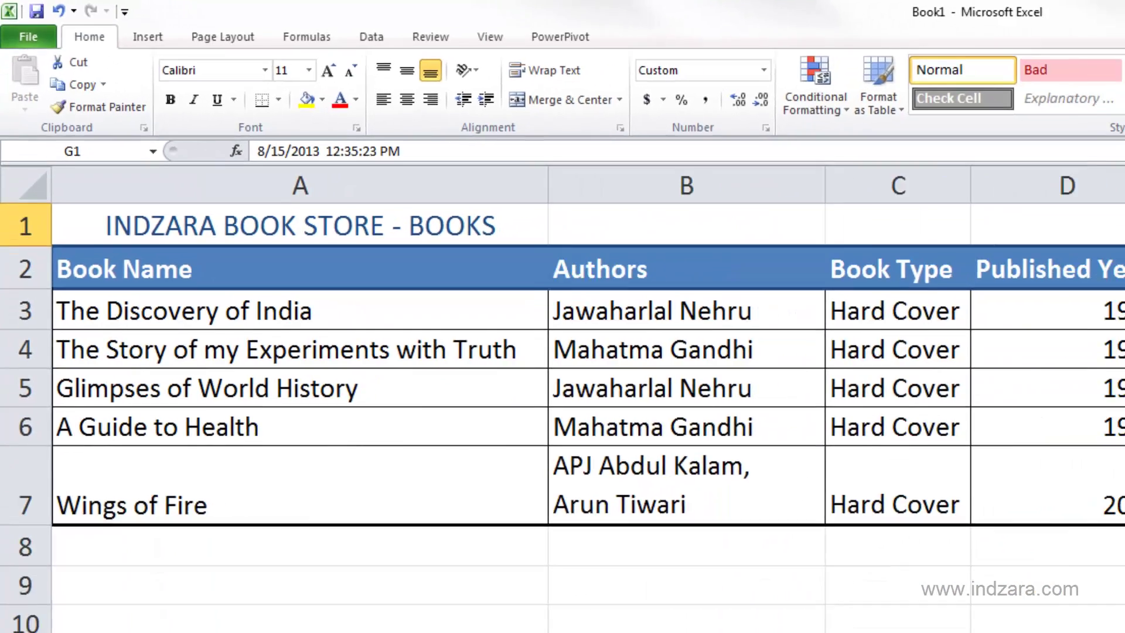
right_click(966, 150)
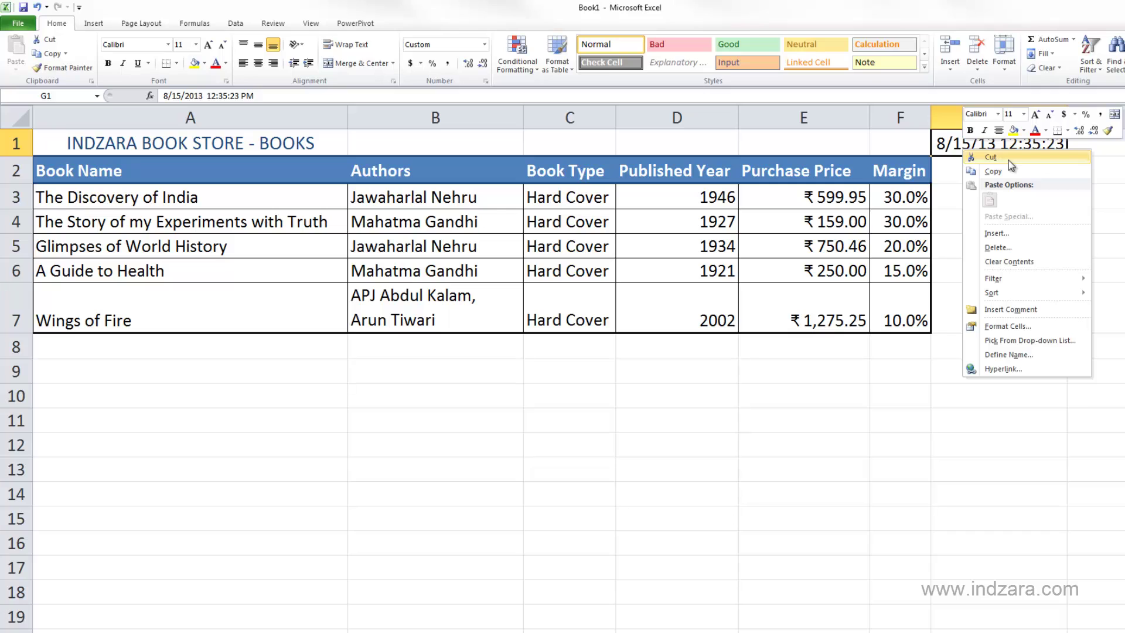
click(1007, 158)
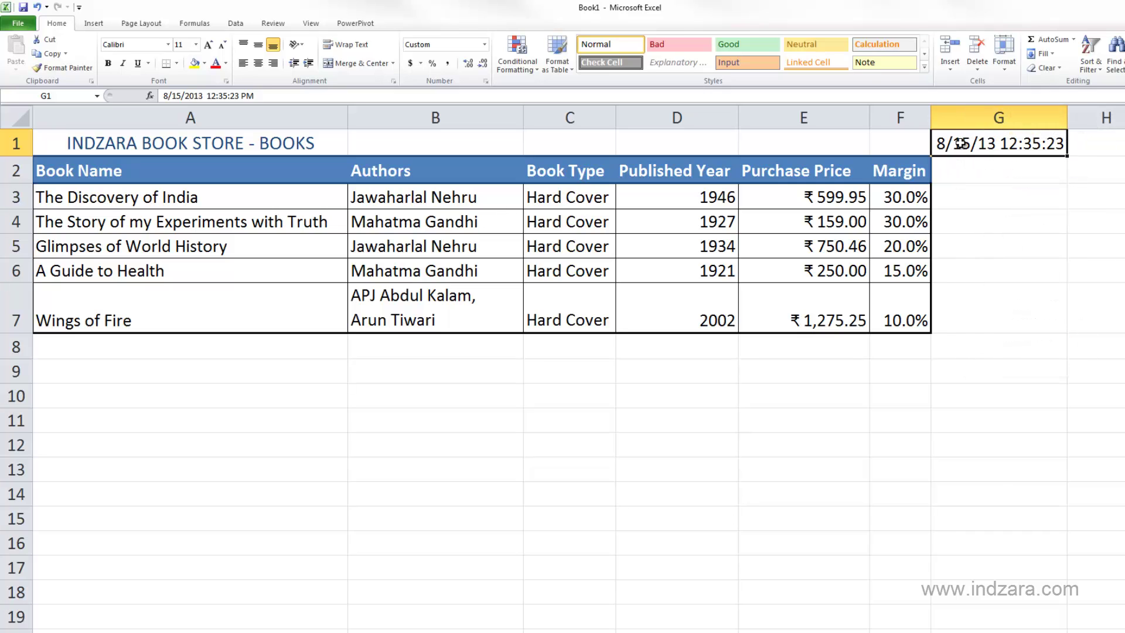
right_click(960, 144)
key(Escape)
key(ctrl+c)
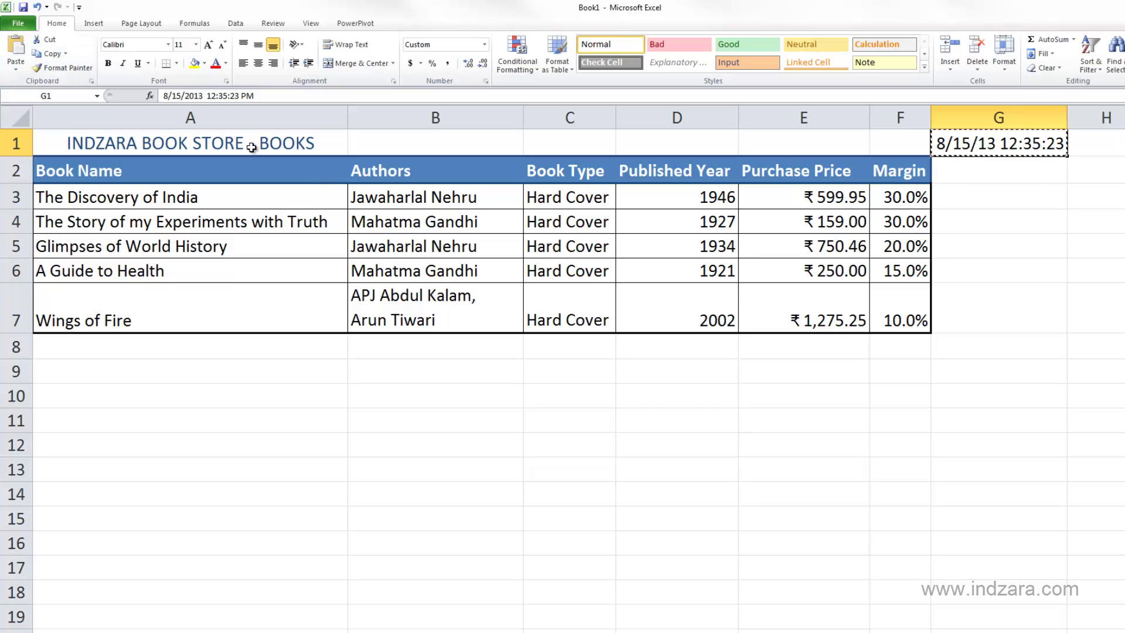
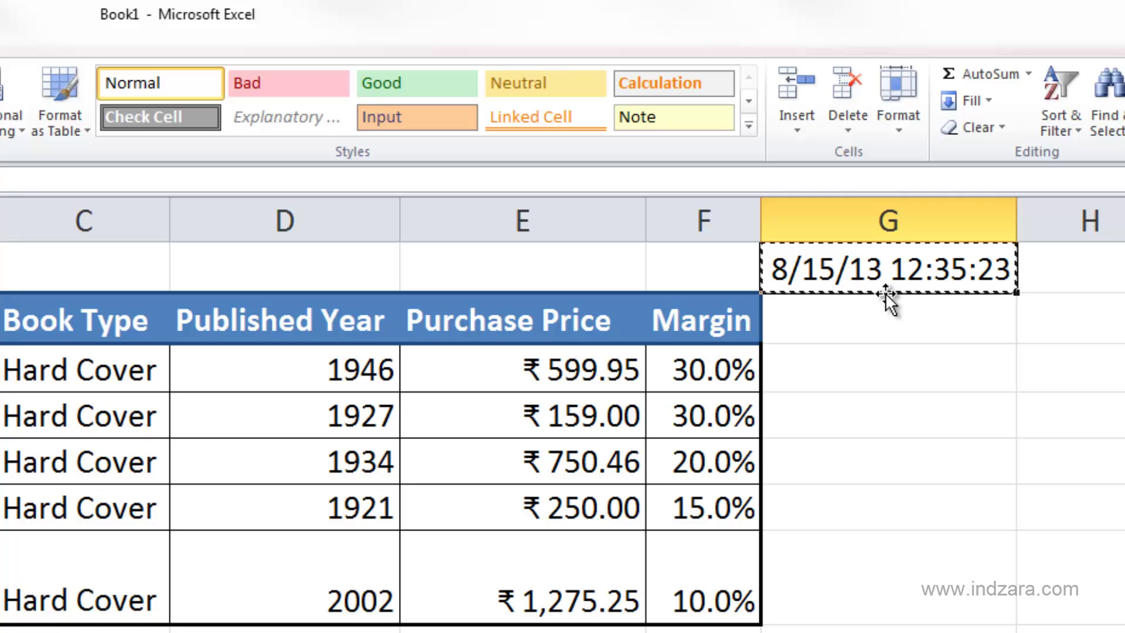
Step: Move the date-time stamp from cell G1 directly to G5 without using the clipboard
drag(886, 294, 910, 452)
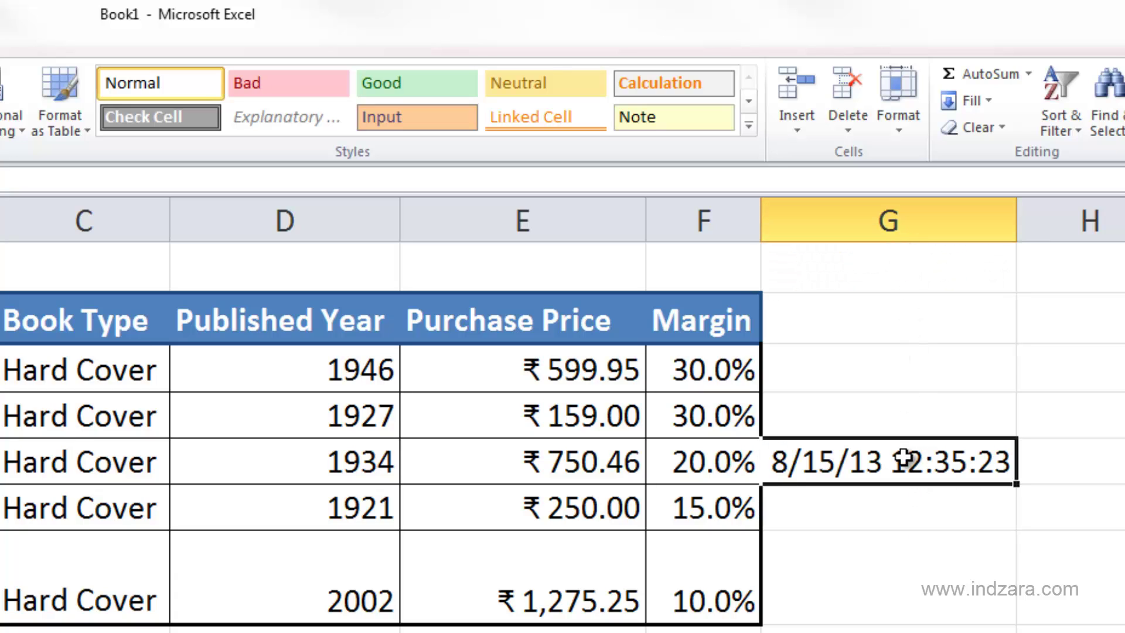
click(906, 508)
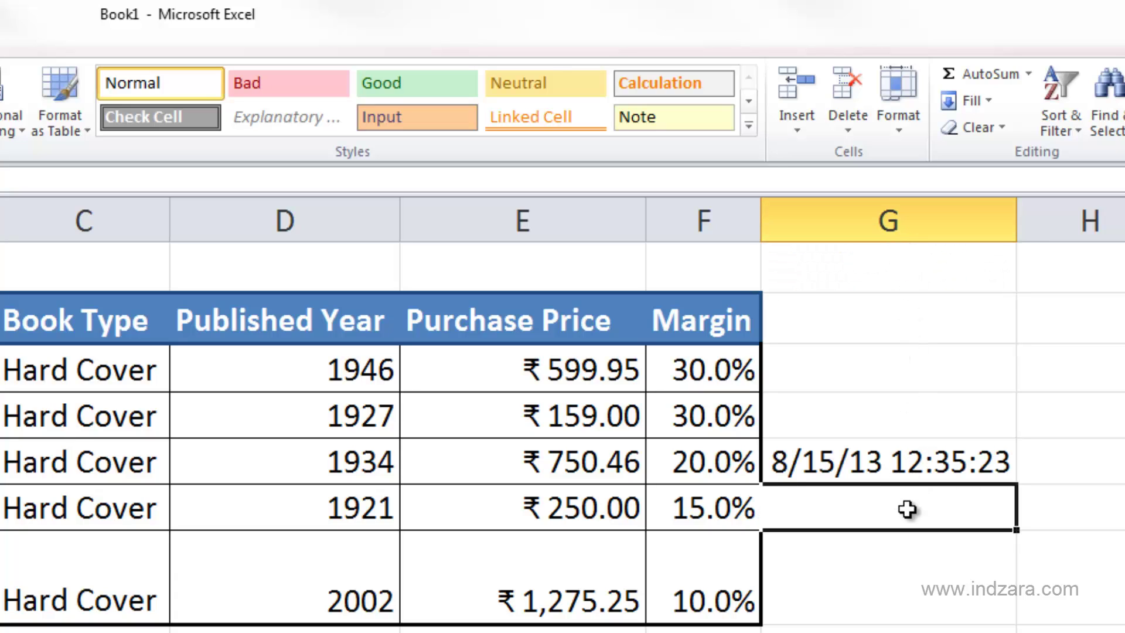
click(909, 451)
click(902, 267)
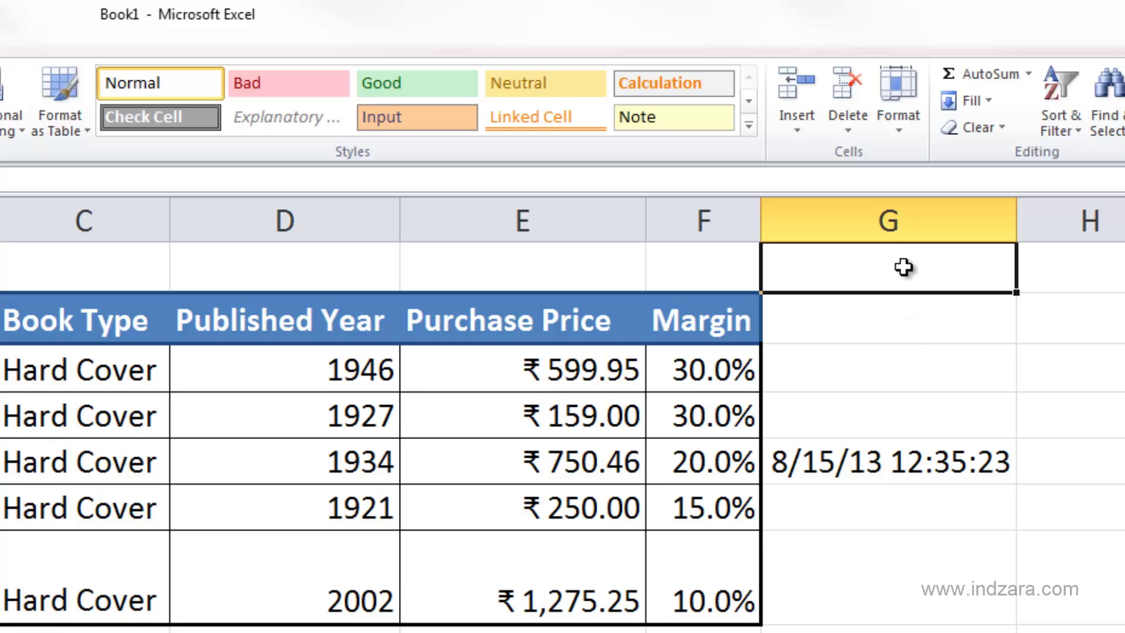
Step: Move the date-time stamp from cell G5 back to G1
click(884, 474)
drag(884, 482, 908, 279)
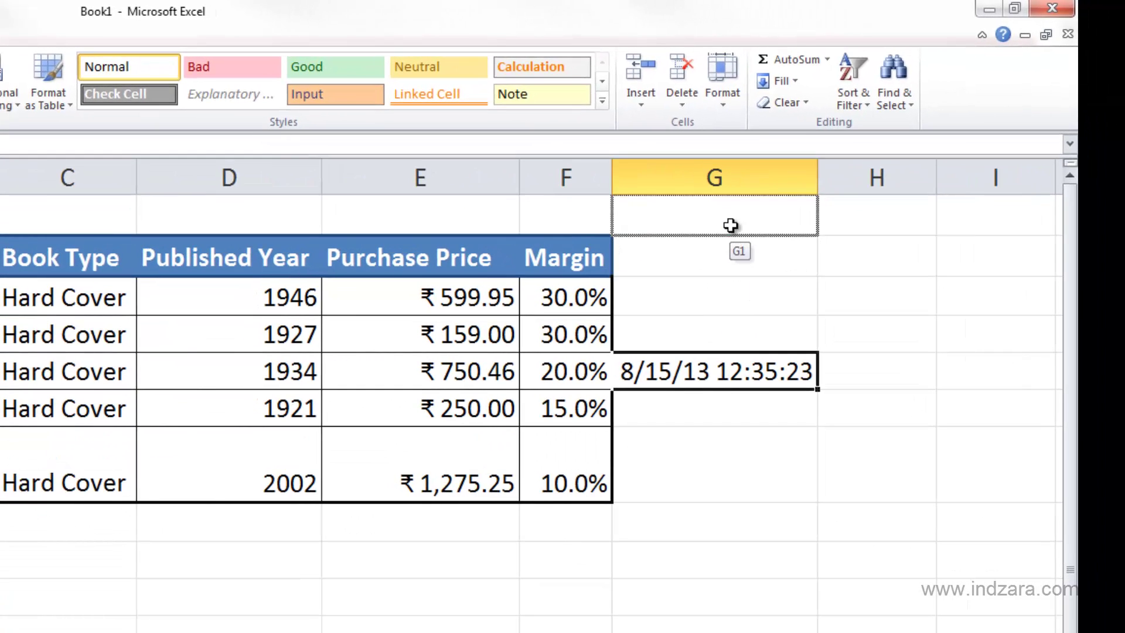
drag(730, 225, 726, 575)
drag(734, 223, 733, 214)
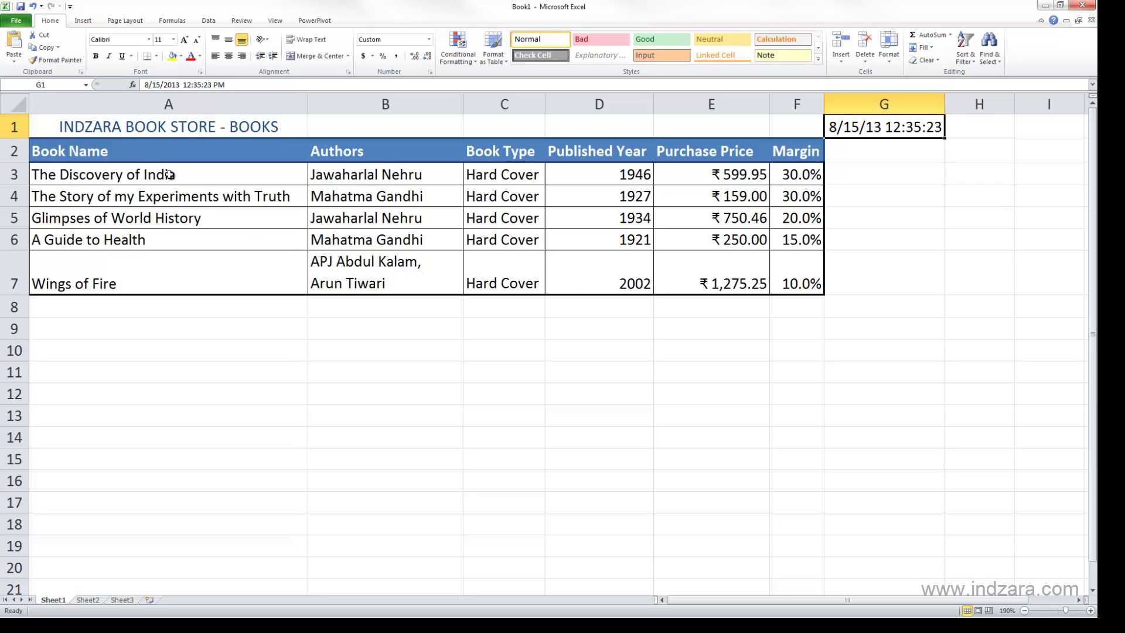
Step: Copy the book names, authors, types and published years in A3:D7 and paste them starting at A8
drag(176, 170, 609, 269)
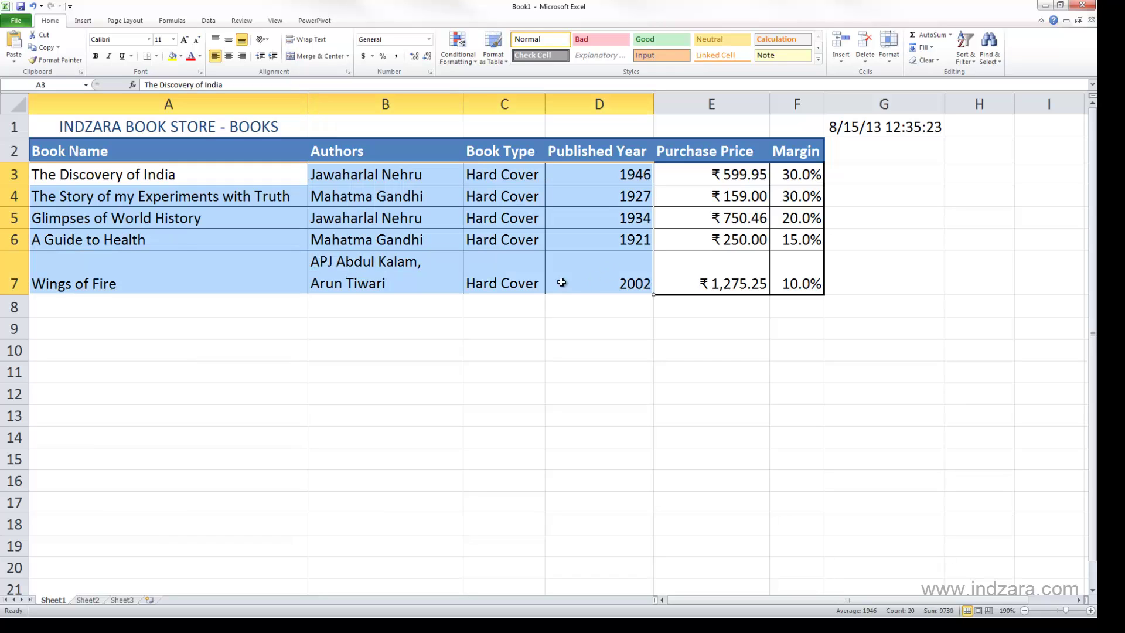
key(ctrl+c)
click(174, 305)
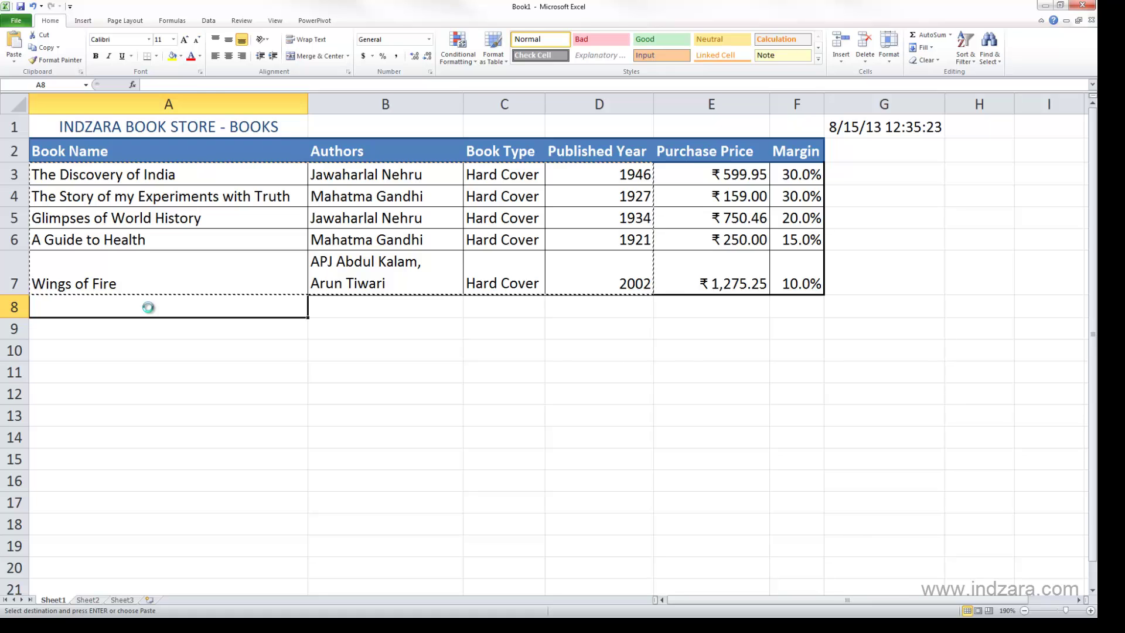
key(ctrl+v)
click(319, 481)
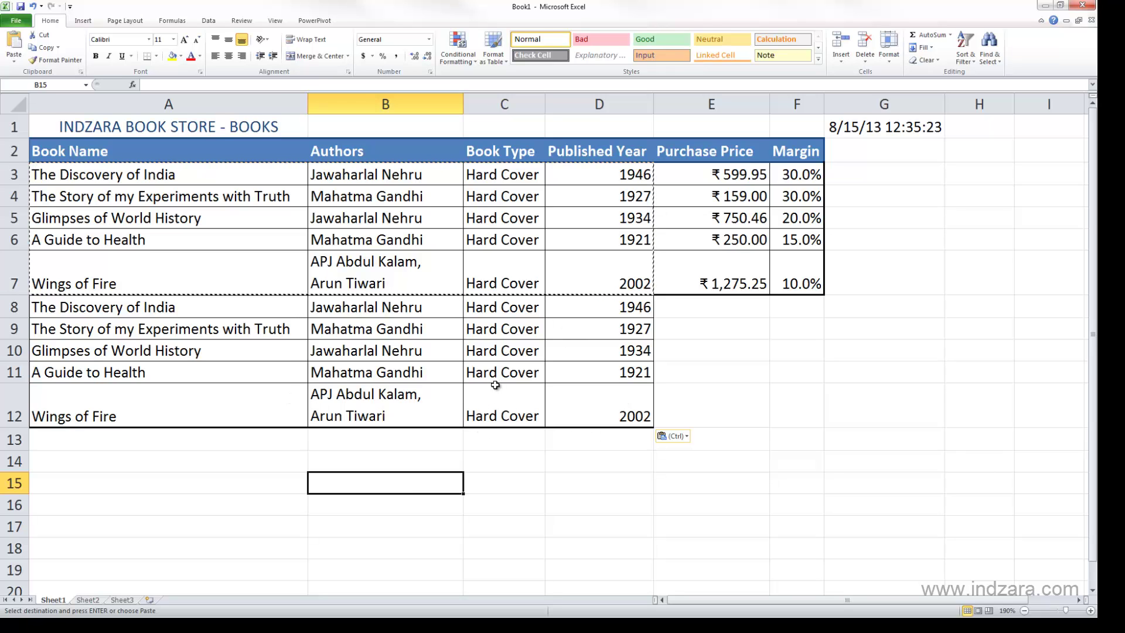
Step: Enter Soft Cover as the book type in all of the cells C8:C12 at once
click(528, 307)
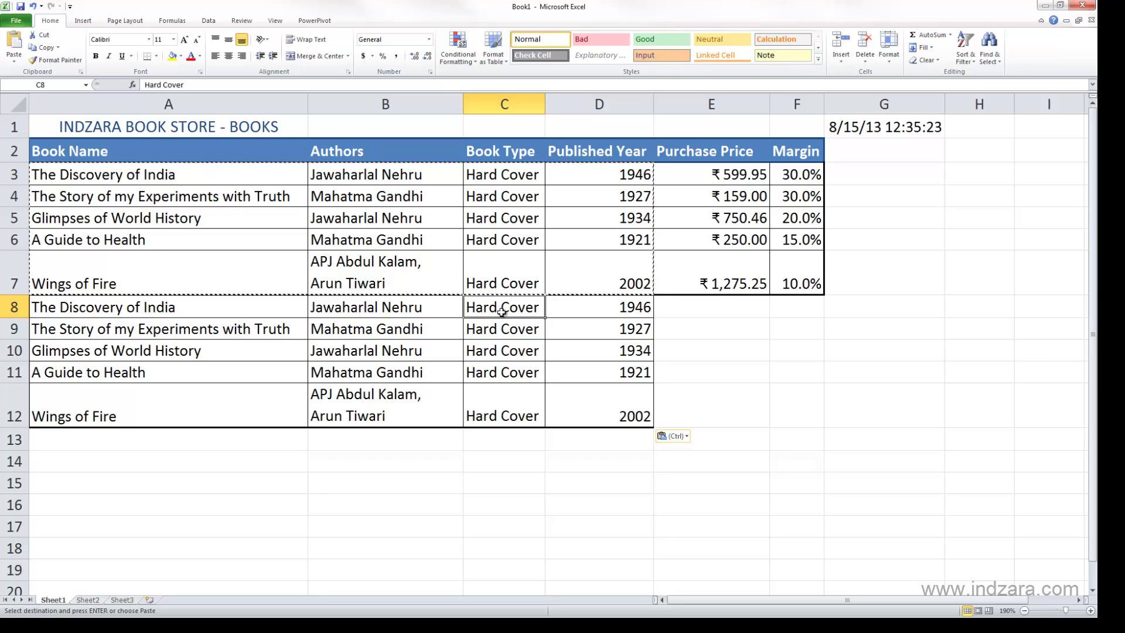
drag(502, 312, 509, 413)
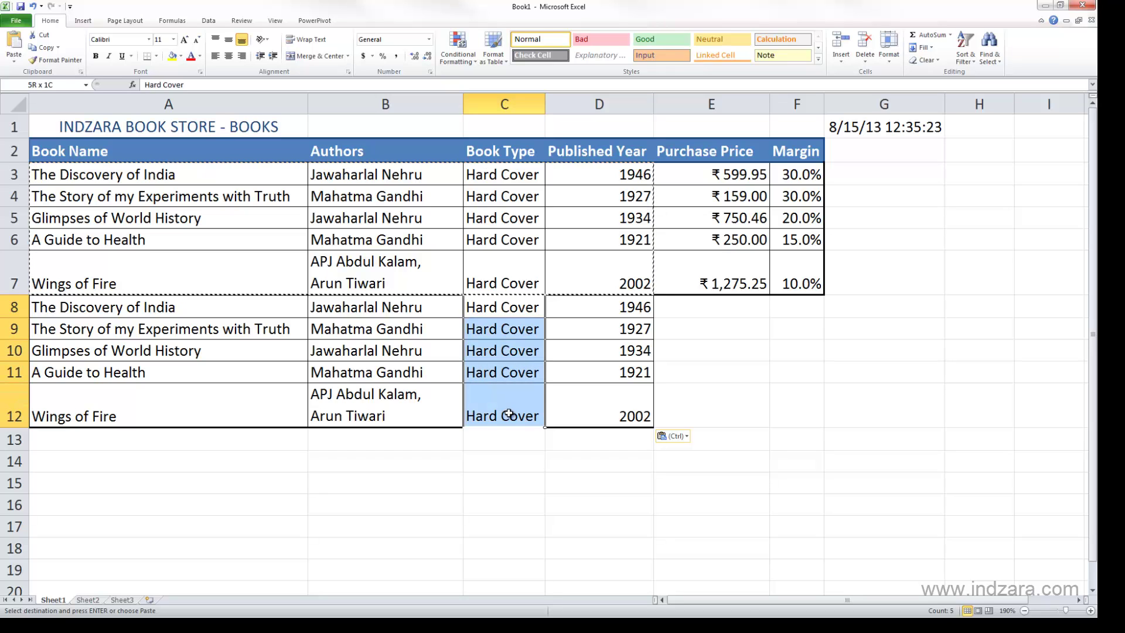
text(Soft Cove)
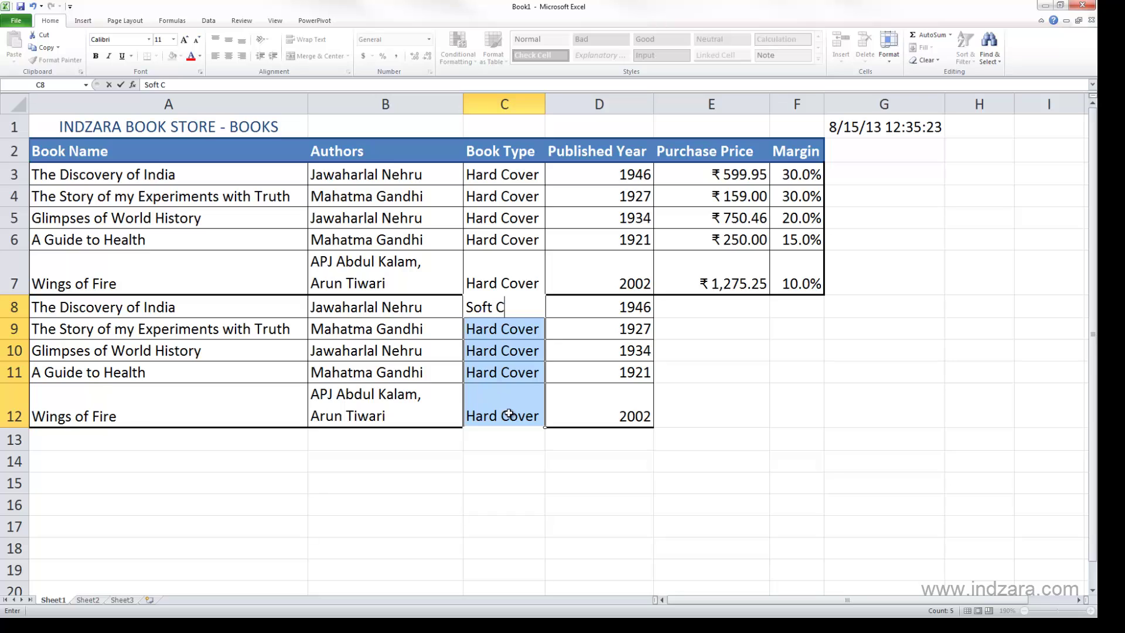
key(ctrl+Return)
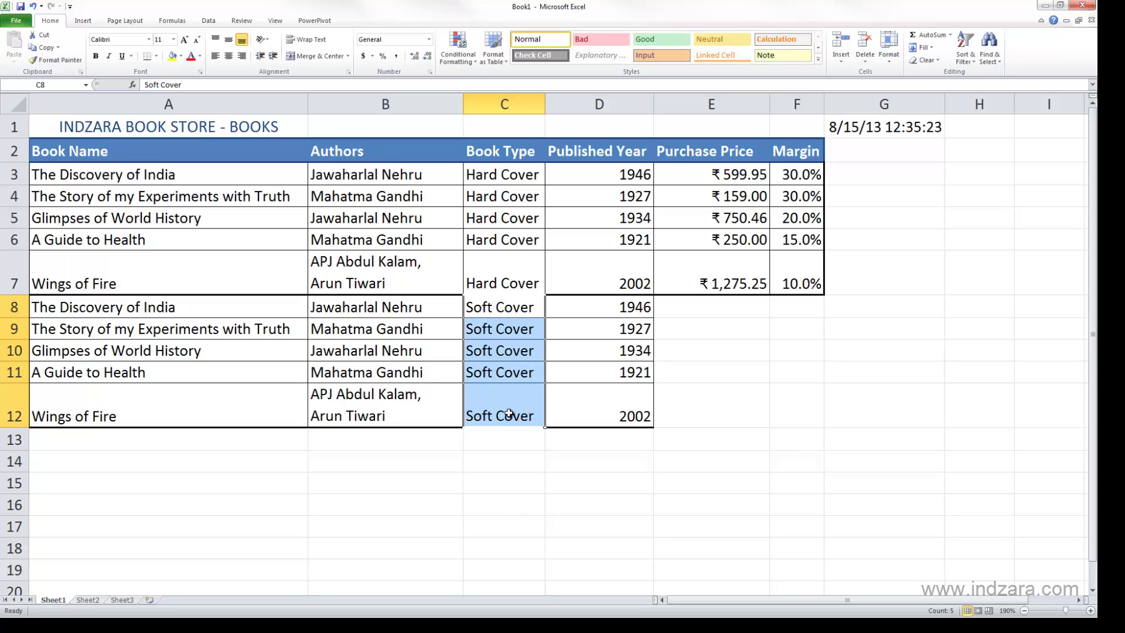
click(717, 407)
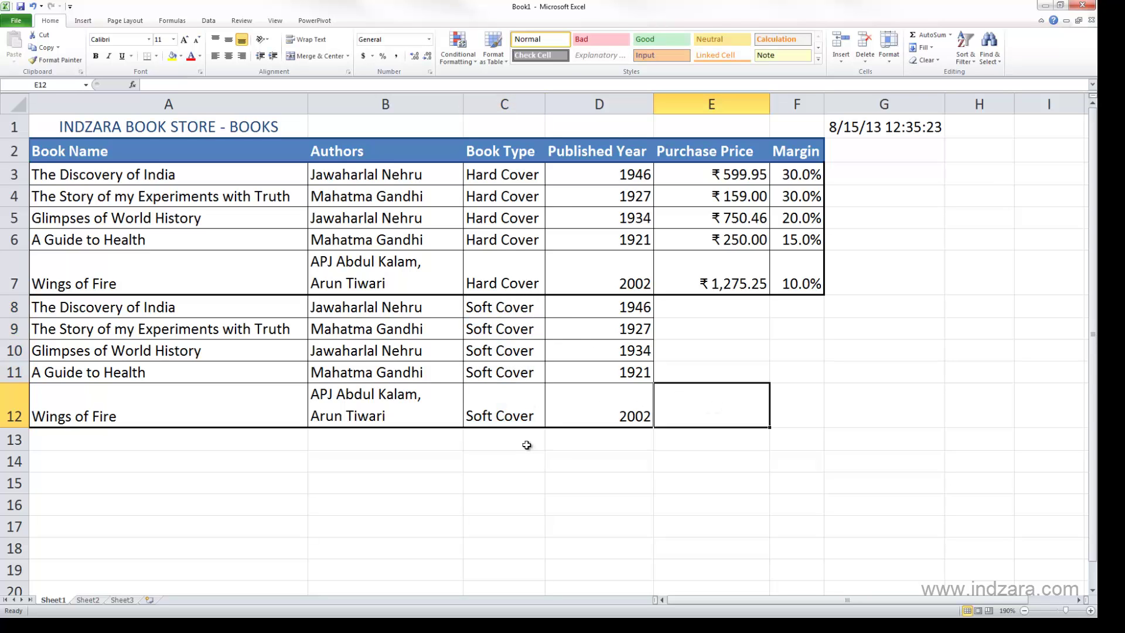
Step: Copy the book names and authors in A8:B12 and paste them starting at A13
click(386, 375)
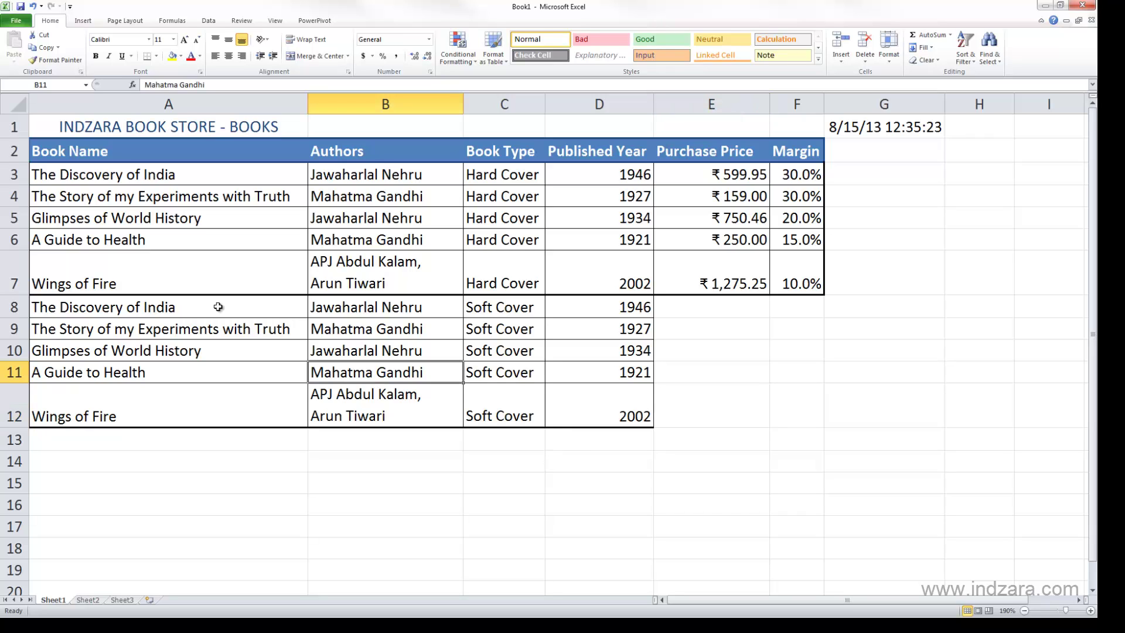
drag(218, 307, 316, 402)
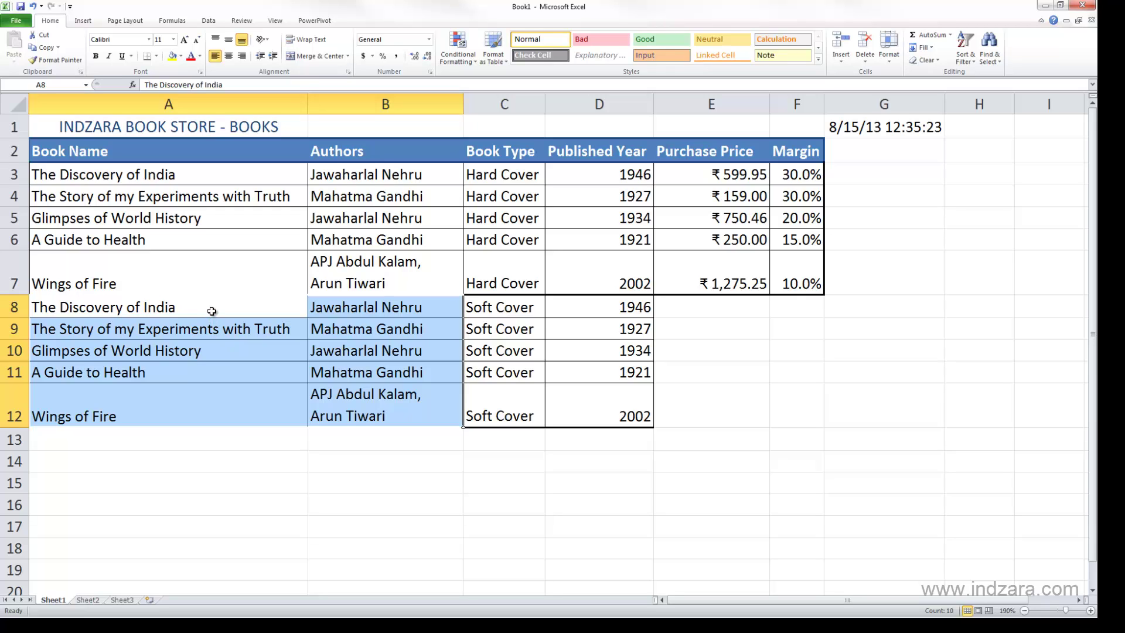
key(ctrl+c)
click(213, 442)
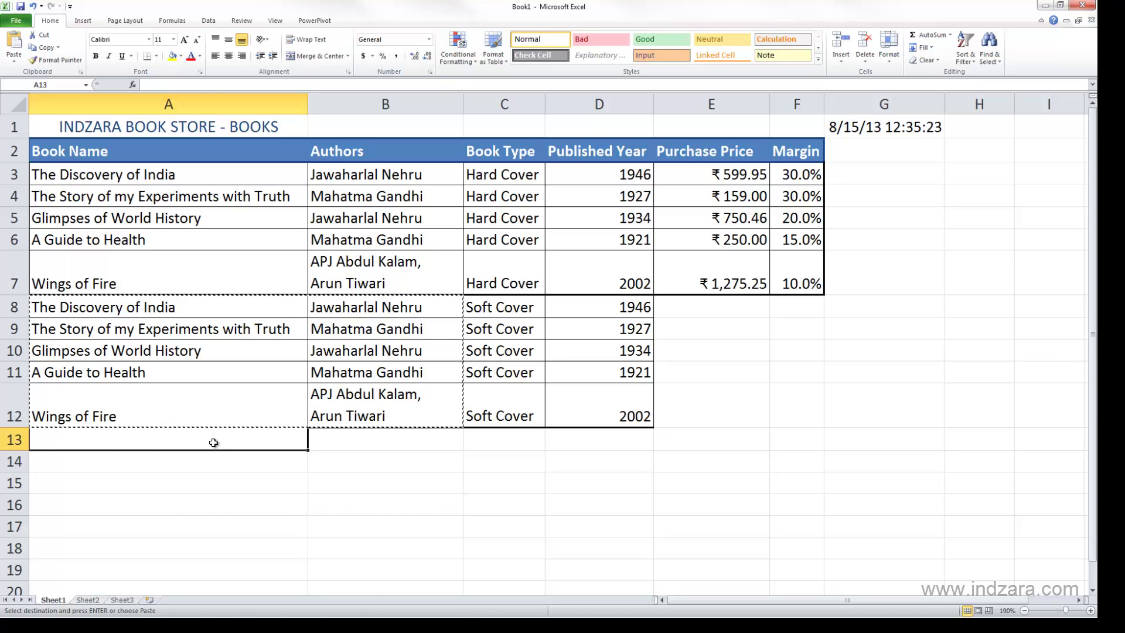
key(ctrl+v)
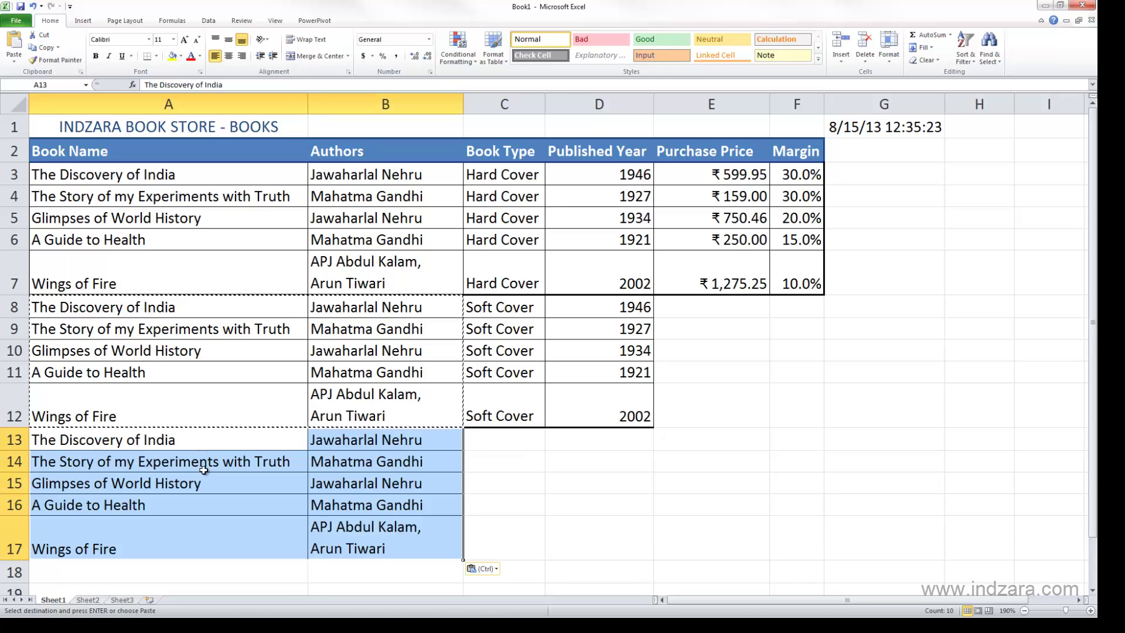
Step: Enter e-book as the book type in C13 and fill it down through C17
click(508, 440)
text(e-book)
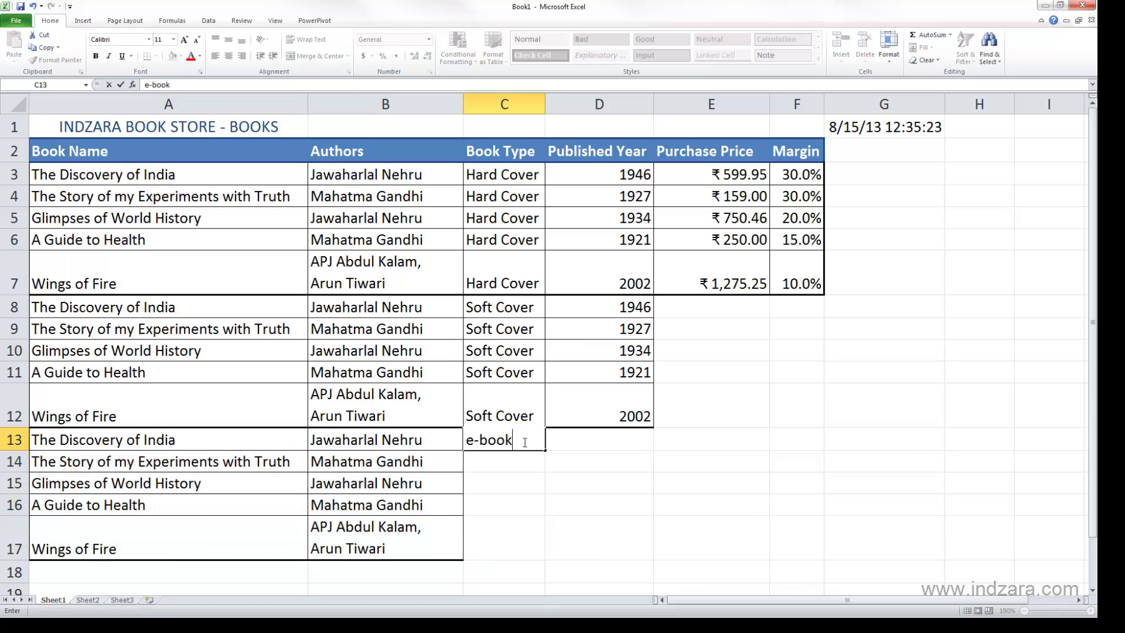
key(Return)
click(527, 441)
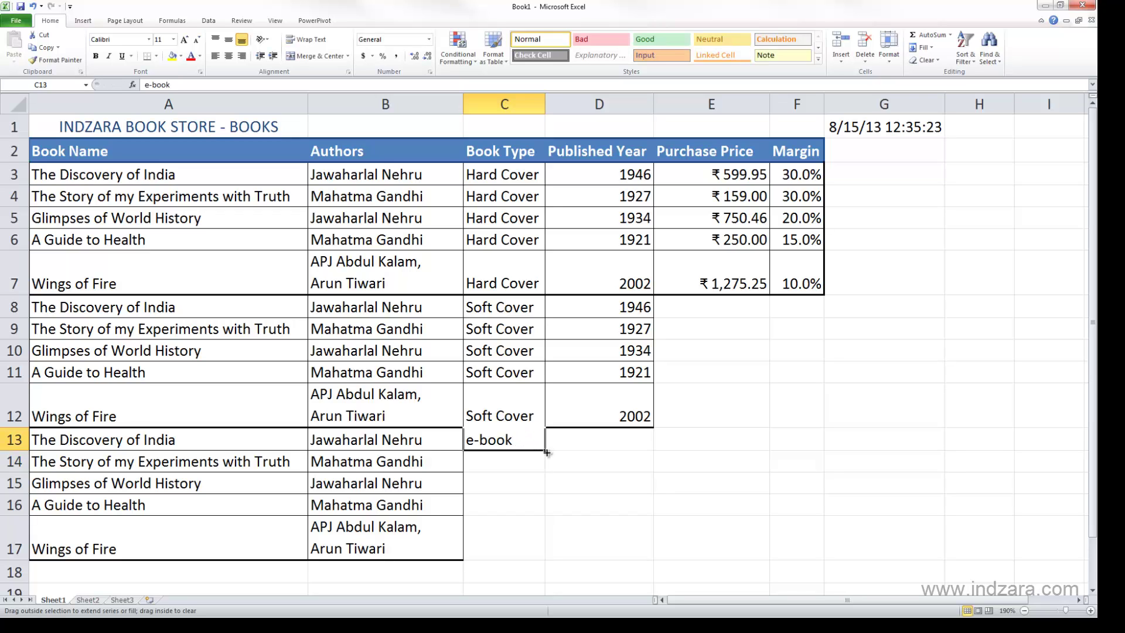
double_click(546, 452)
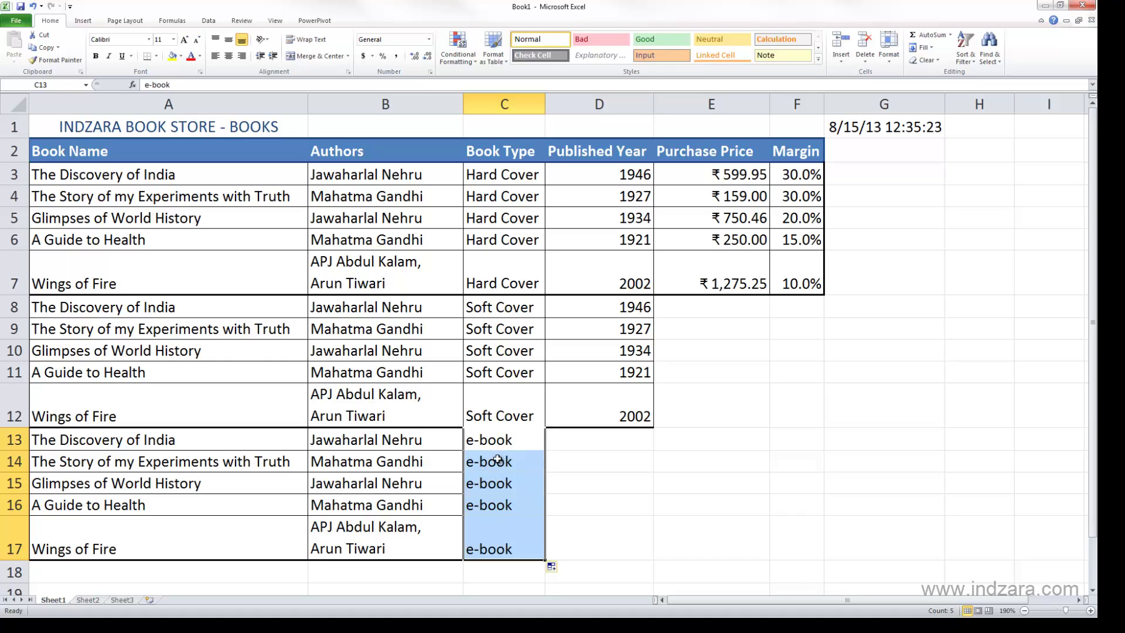
click(642, 537)
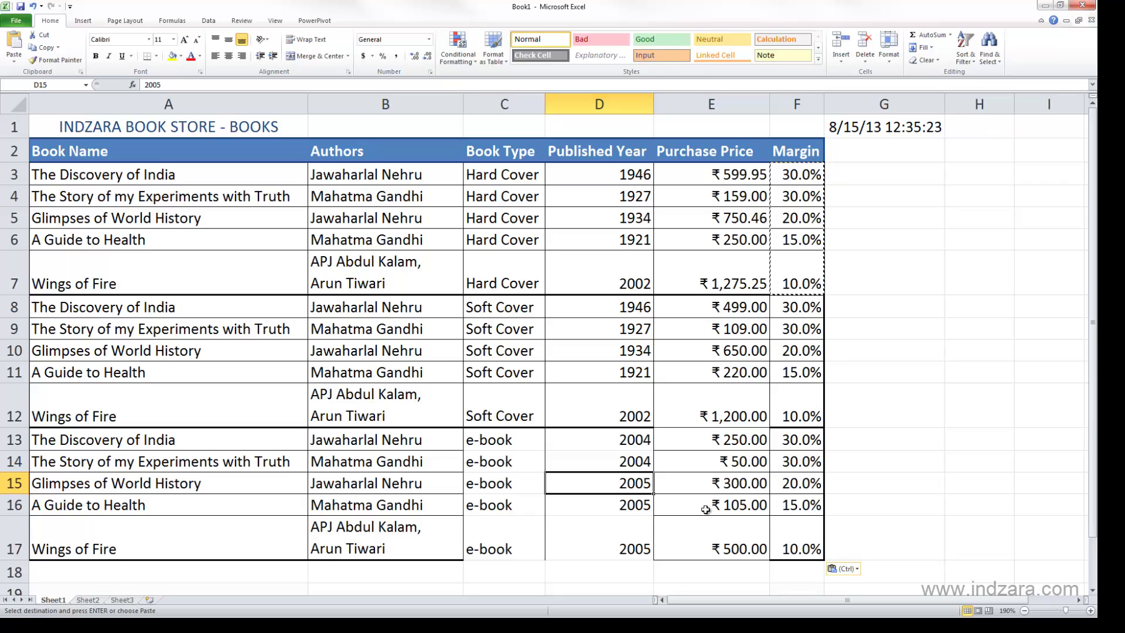
Step: Select the book records in A3:F17 and open their cell border settings
click(585, 510)
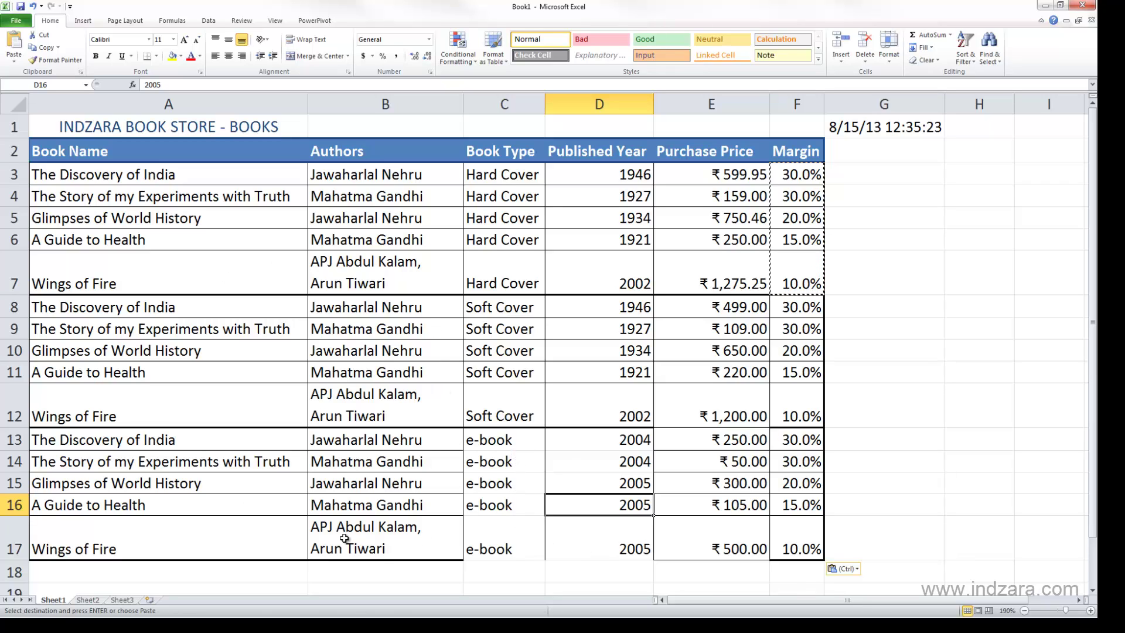
drag(804, 546, 174, 179)
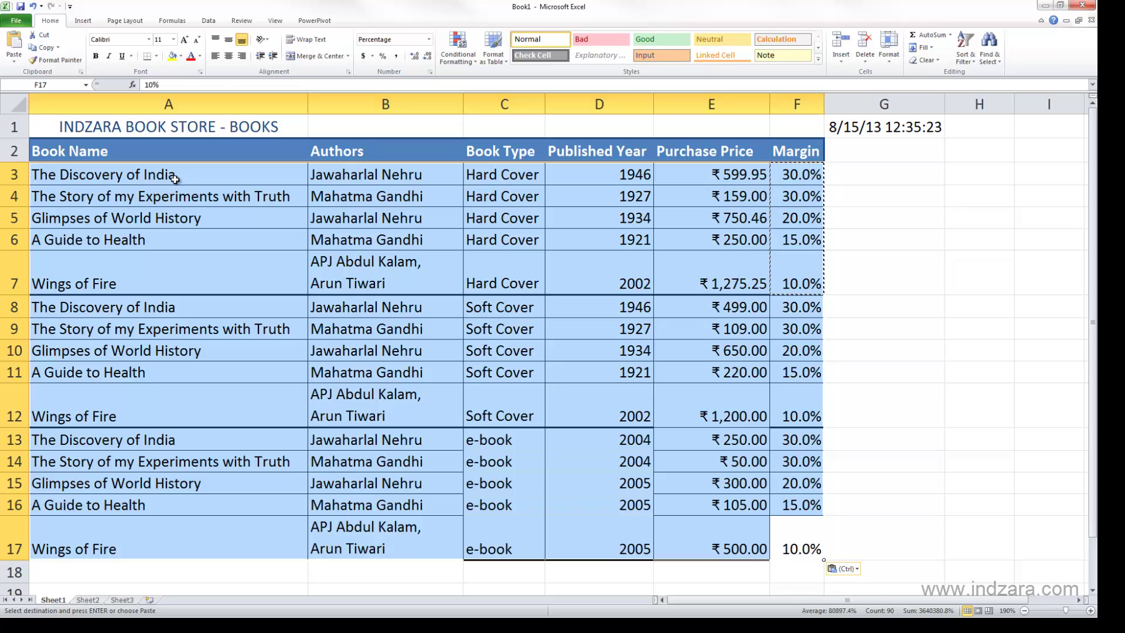
key(ctrl+1)
drag(403, 142, 626, 221)
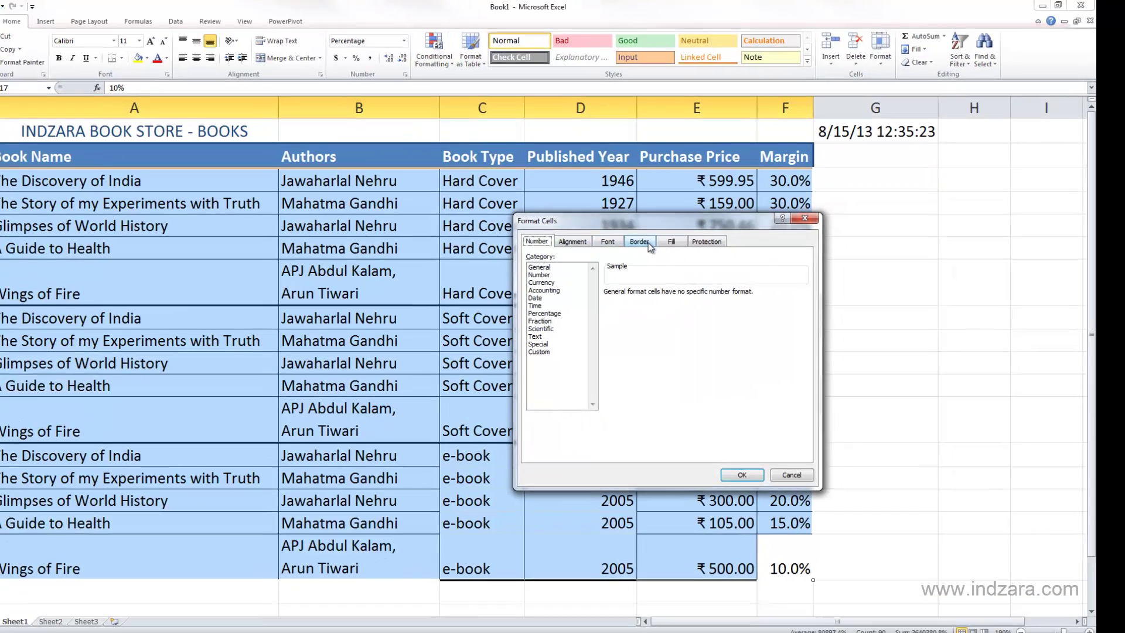
click(655, 233)
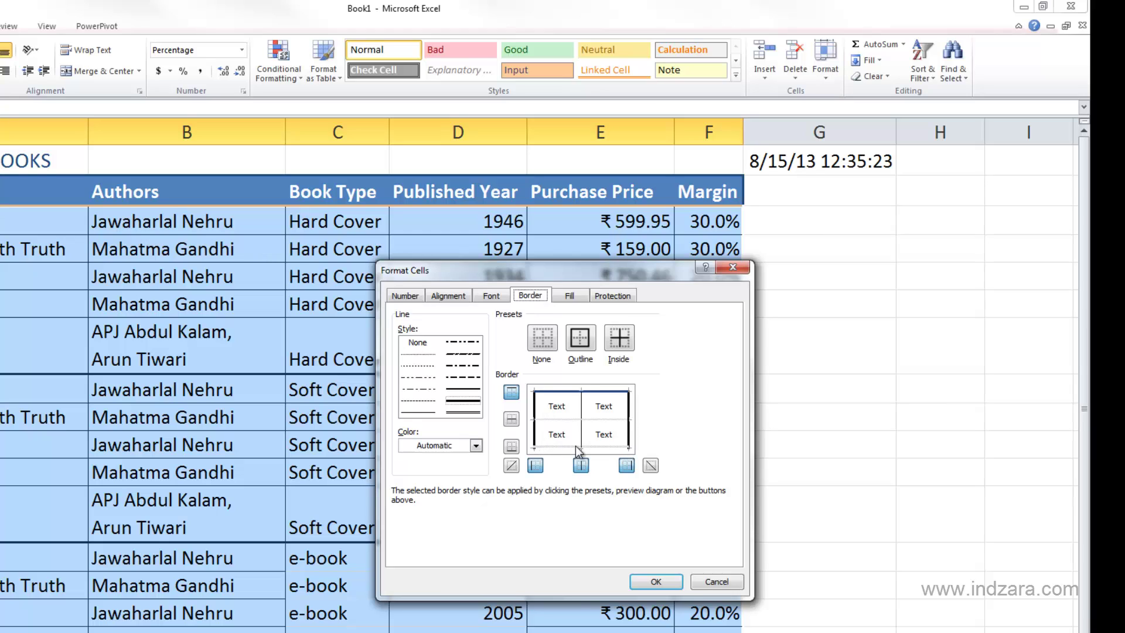
Step: Set thick solid borders in the Automatic color on the left, right and bottom outer edges of A3:F17
click(472, 403)
click(476, 446)
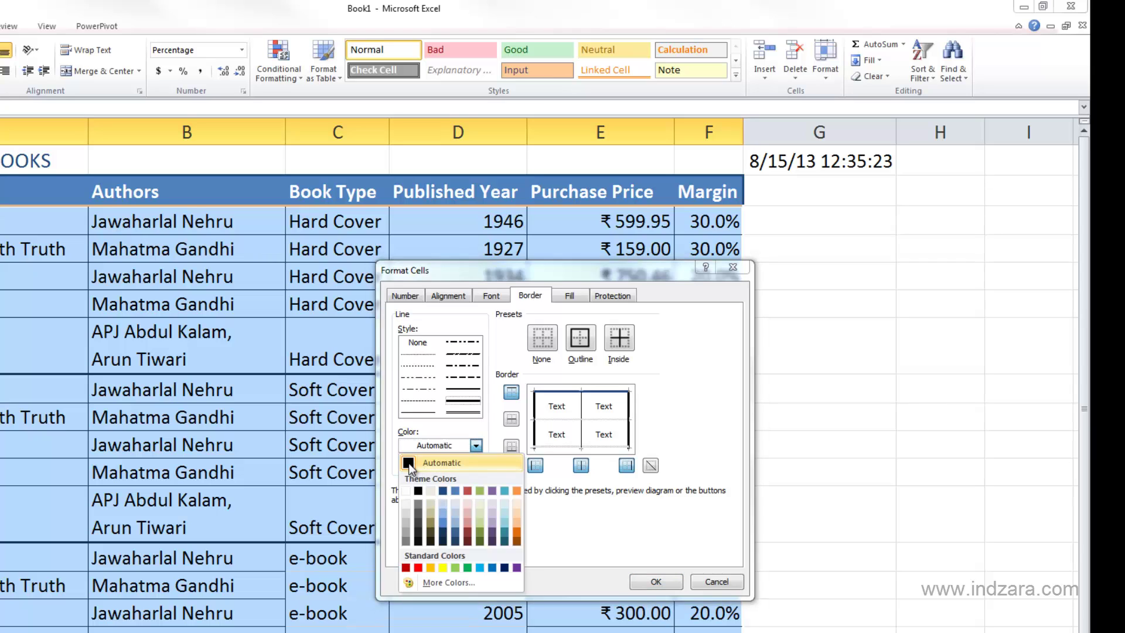
click(407, 463)
click(533, 467)
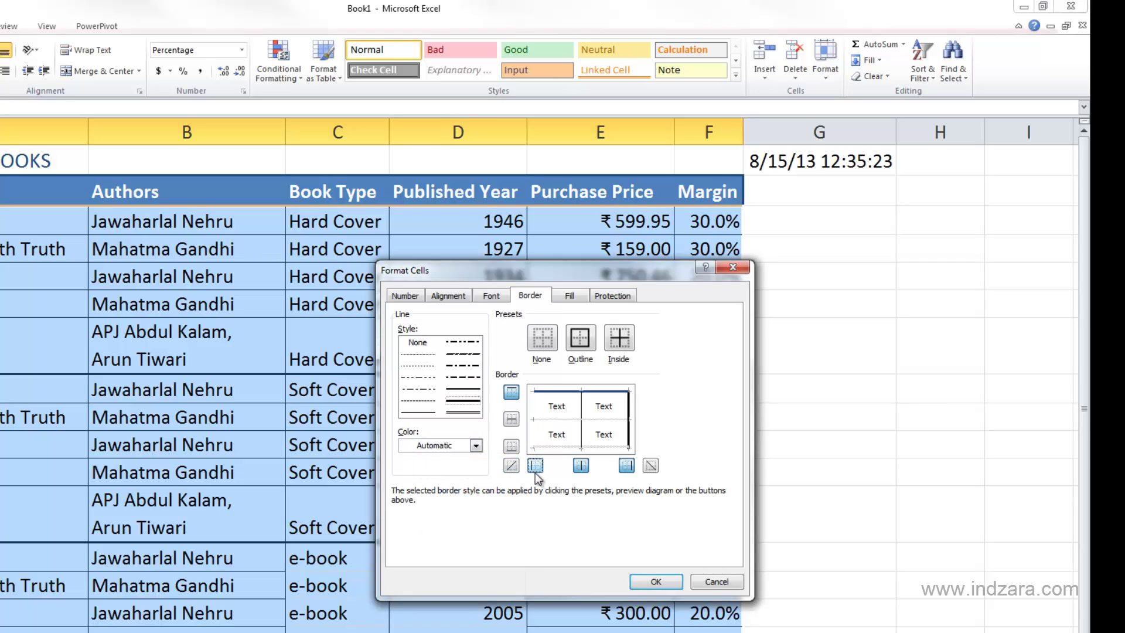
click(533, 467)
click(627, 470)
click(628, 469)
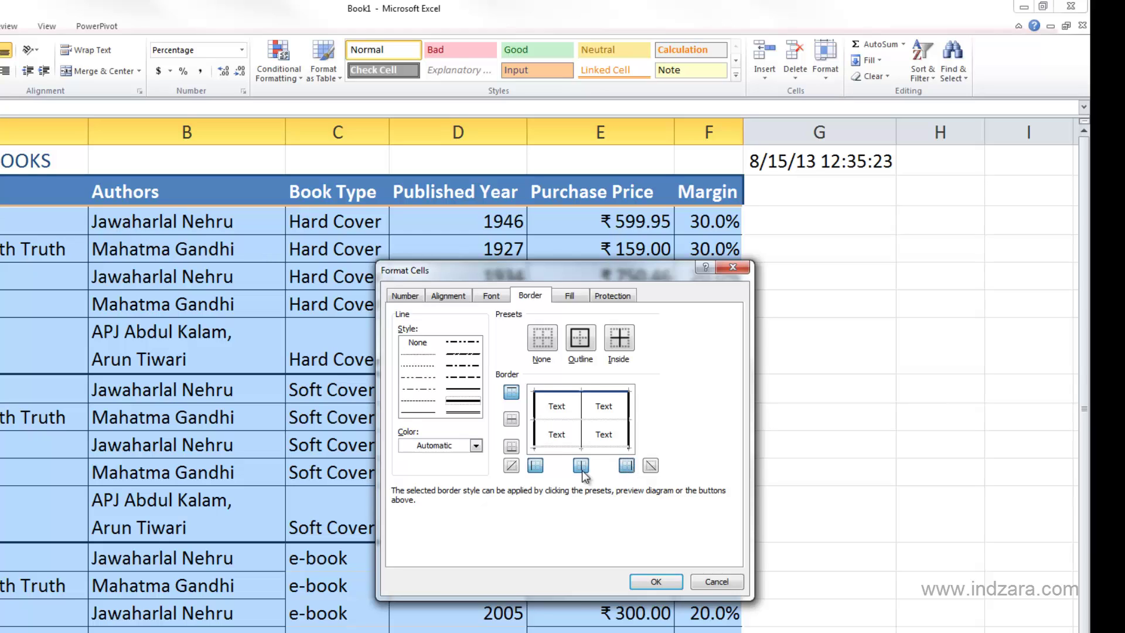
click(511, 446)
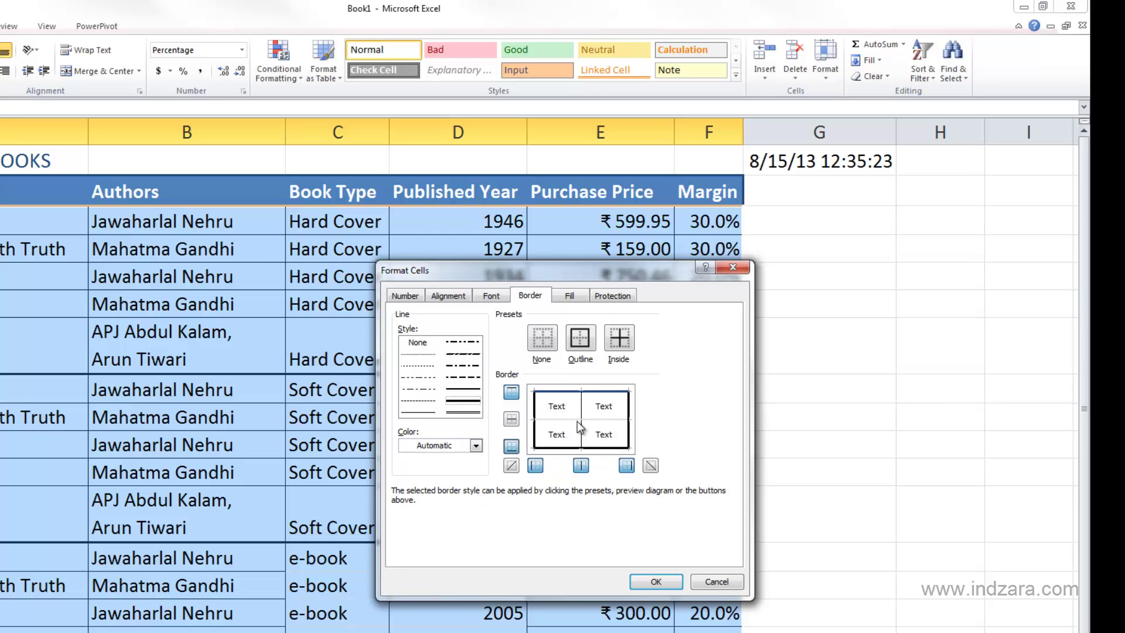
Step: Set thin solid lines for the inner vertical and horizontal borders of A3:F17, and apply the border formatting
click(581, 467)
click(417, 412)
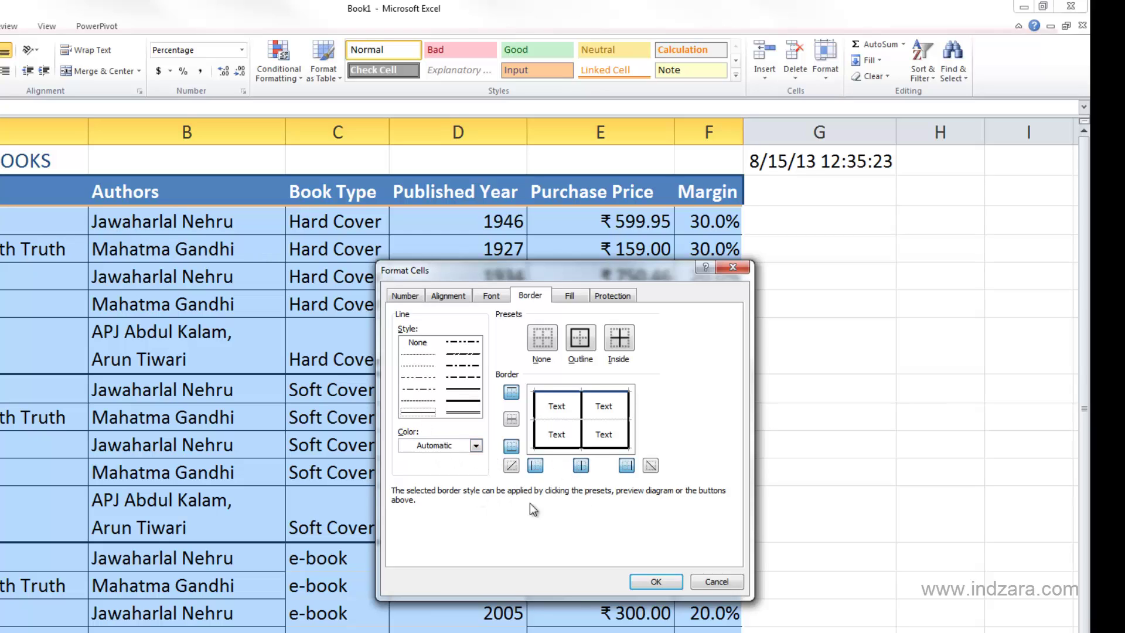
click(581, 466)
click(511, 419)
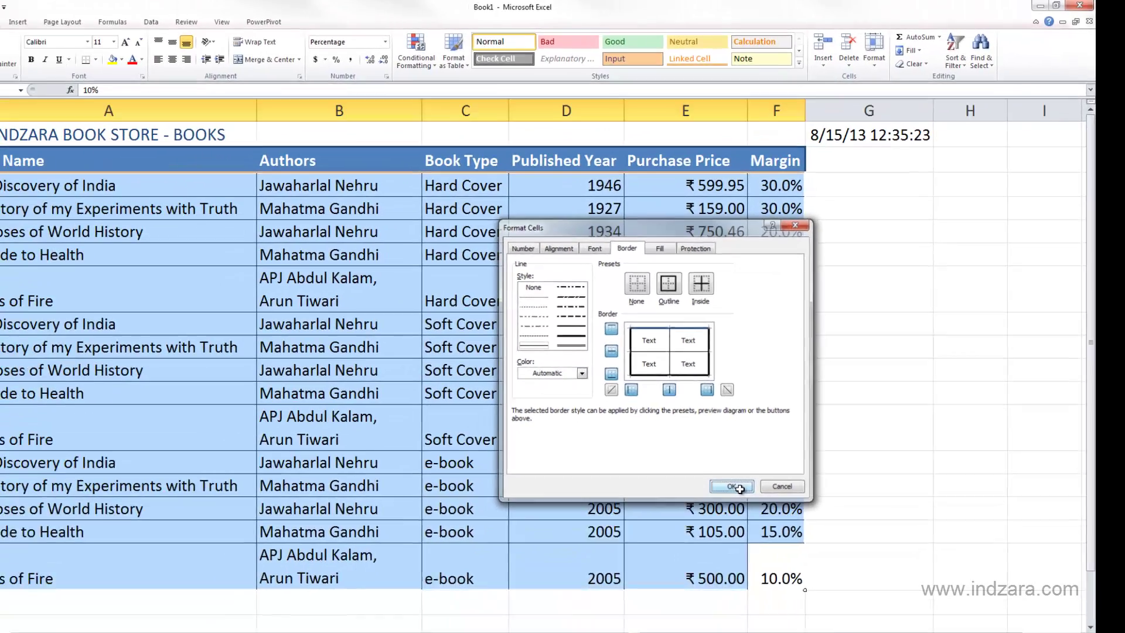
click(656, 582)
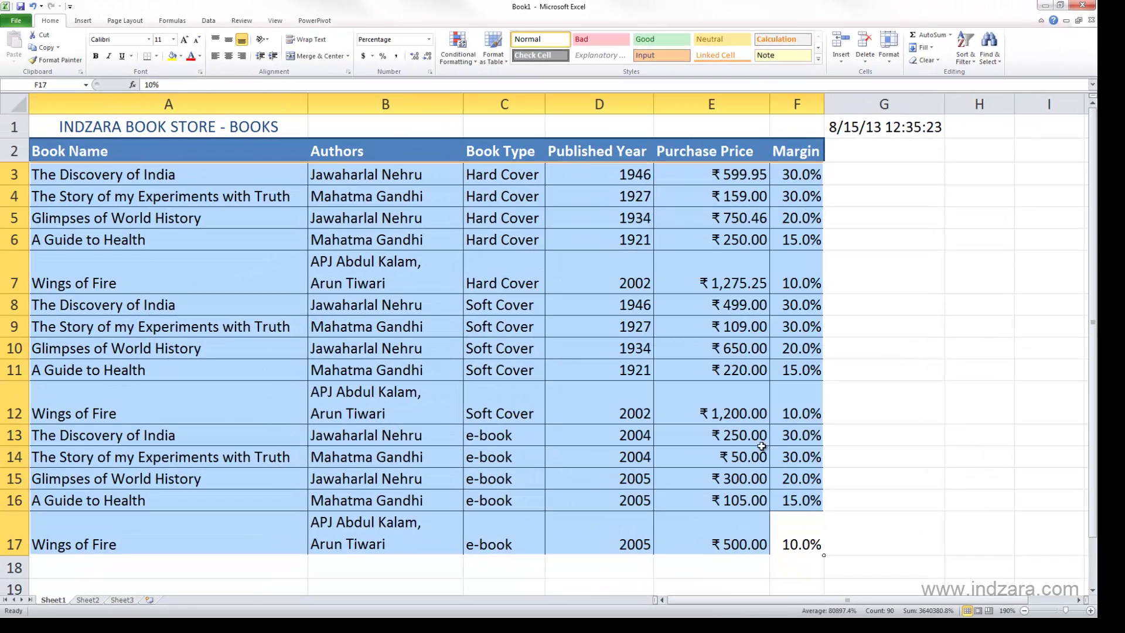
click(904, 429)
click(972, 347)
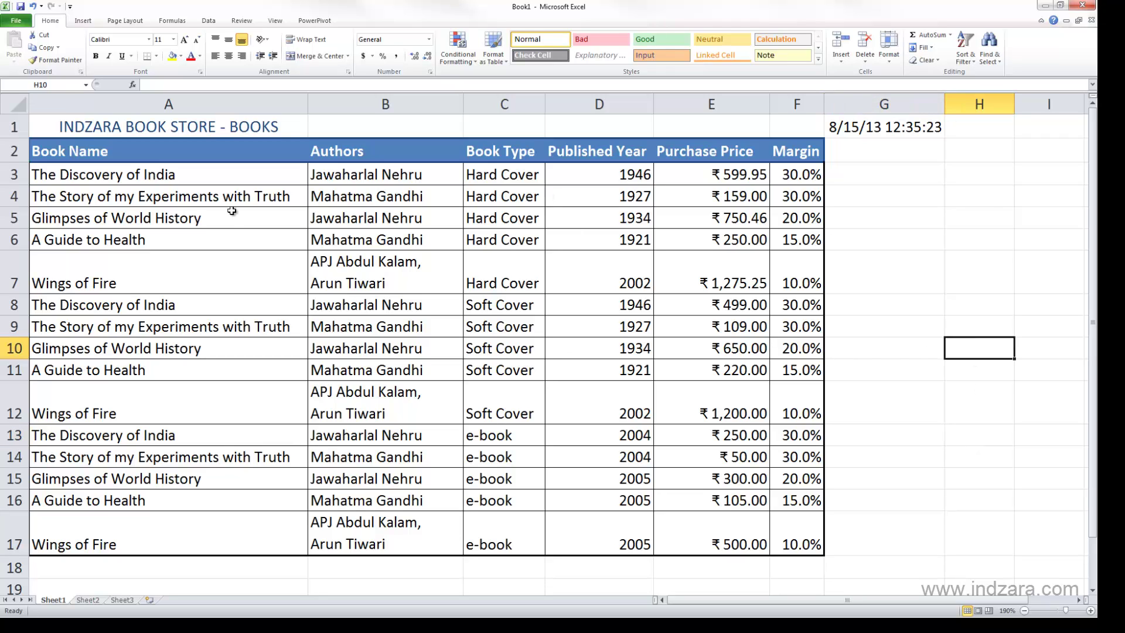